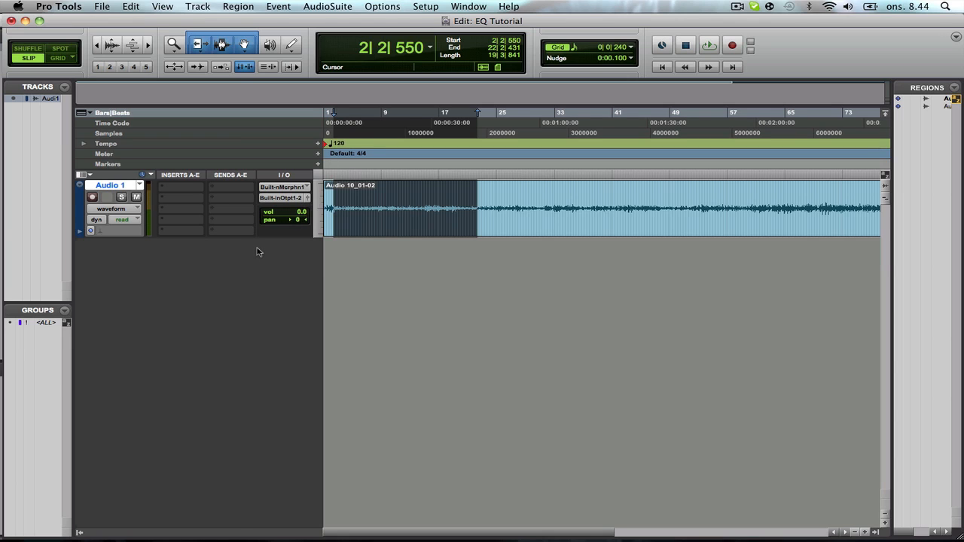
Nudge Audio 1's volume in the Mix window, then insert EQ 3 7-Band (mono) on its insert slot A
key("super+equal")
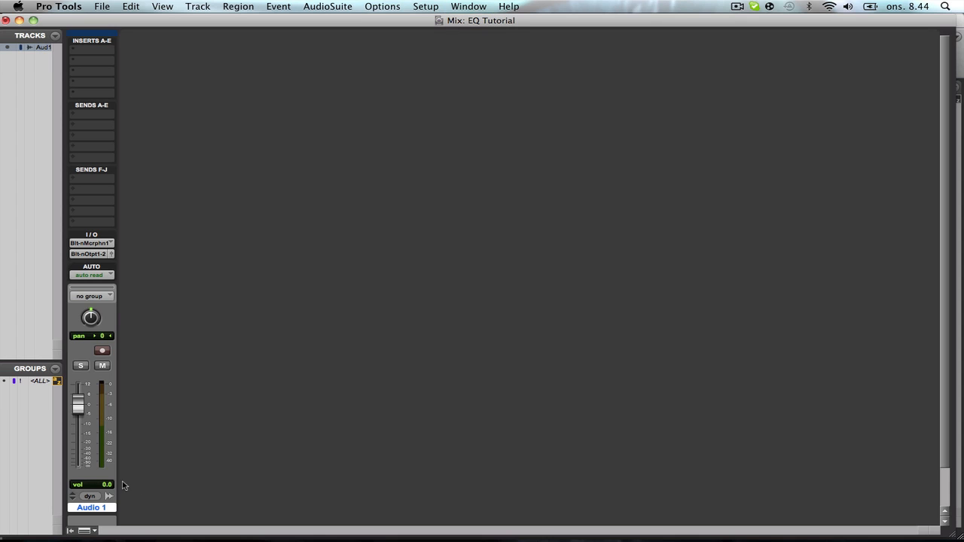
left_click_drag(77, 404, 77, 409)
key("super+equal")
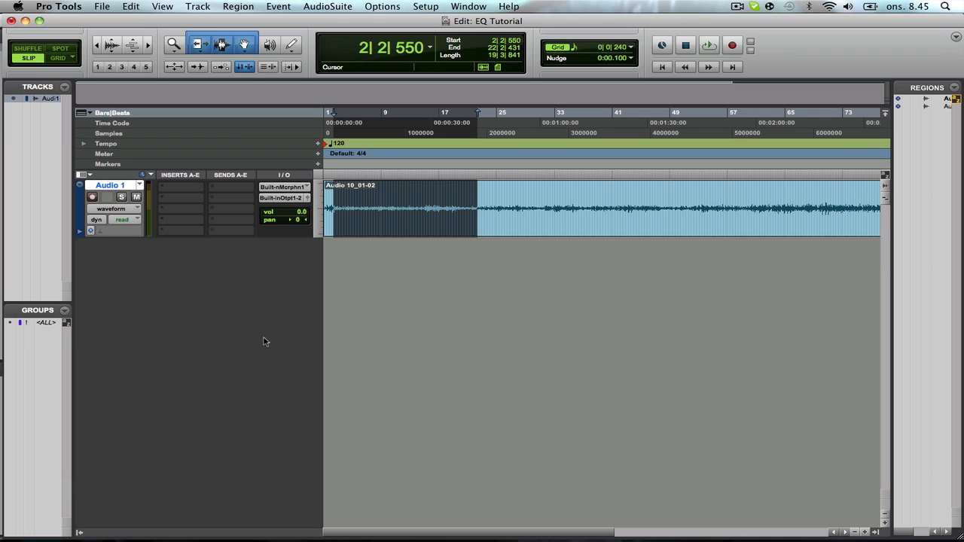
left_click(183, 187)
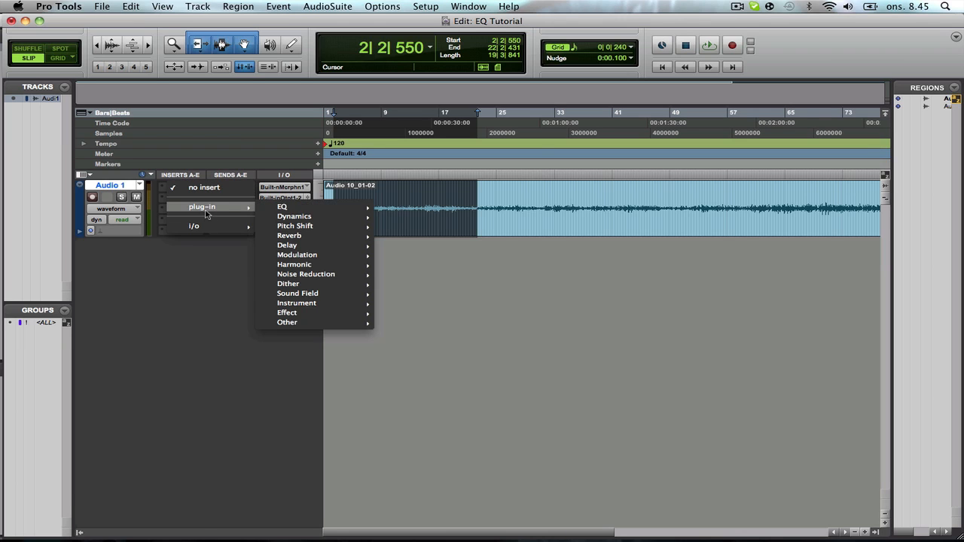
mouse_move(301, 206)
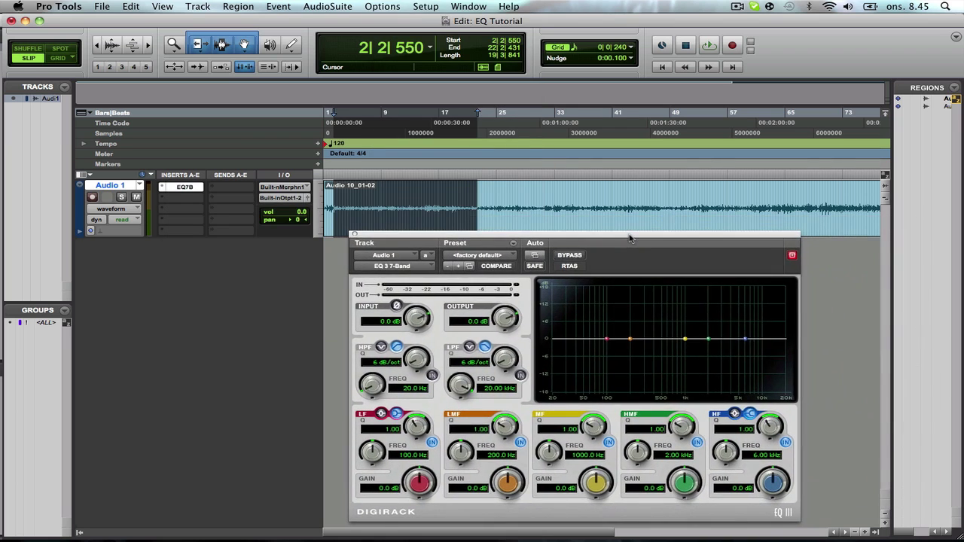
left_click_drag(627, 234, 636, 211)
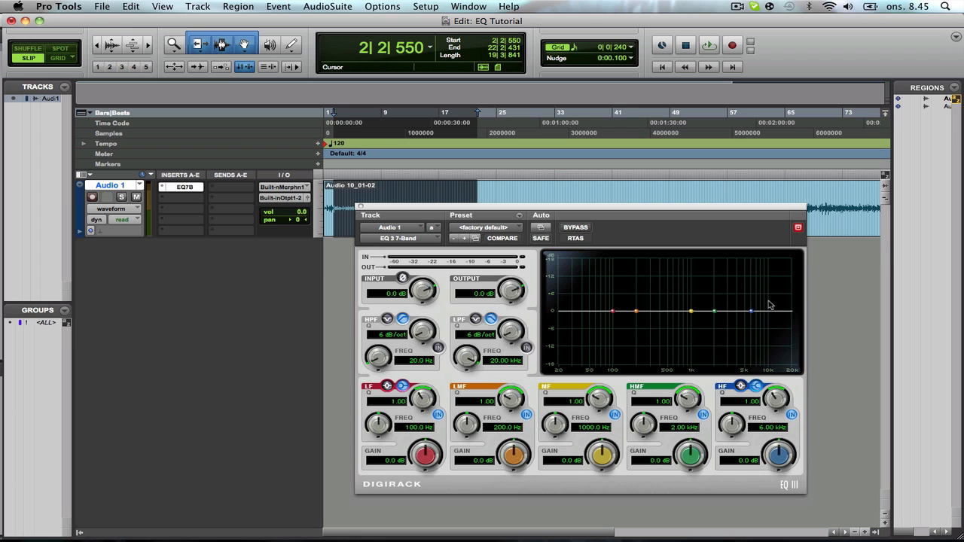
Move the EQ window off the track, audition INPUT gain and phase invert back to defaults, and switch HPF in
left_click_drag(674, 210, 688, 173)
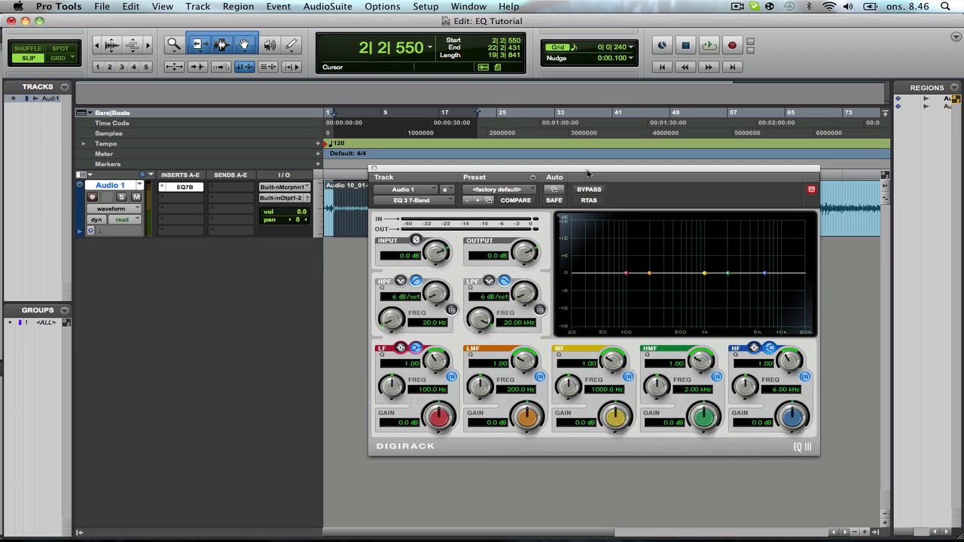
left_click_drag(589, 173, 489, 113)
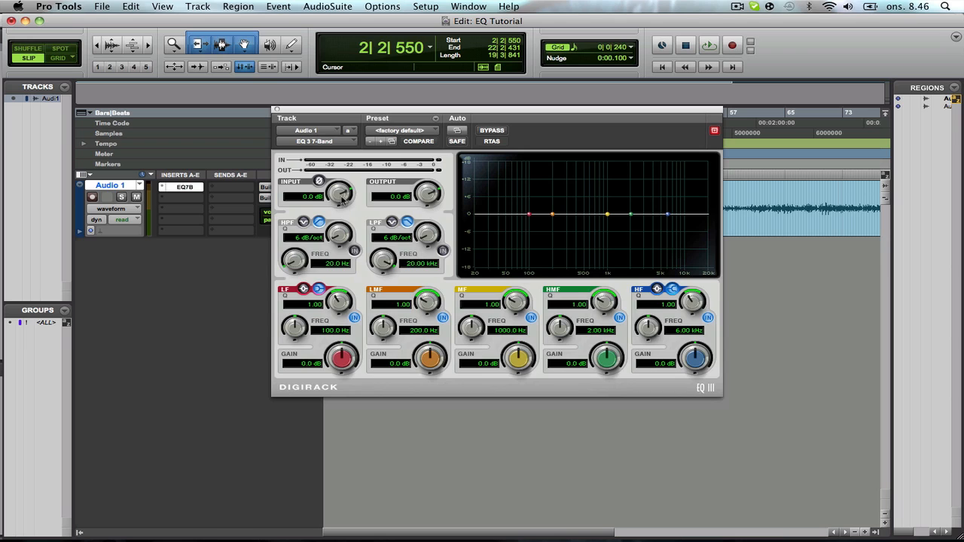
mouse_move(341, 198)
left_mouse_down()
mouse_move(354, 251)
mouse_move(354, 239)
left_mouse_up()
left_click(320, 182)
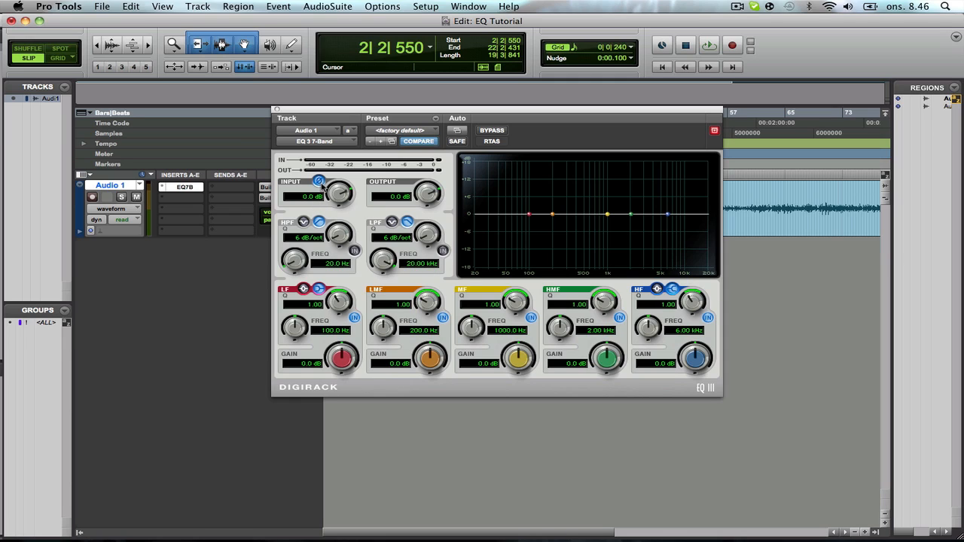
left_click(319, 181)
left_click(319, 182)
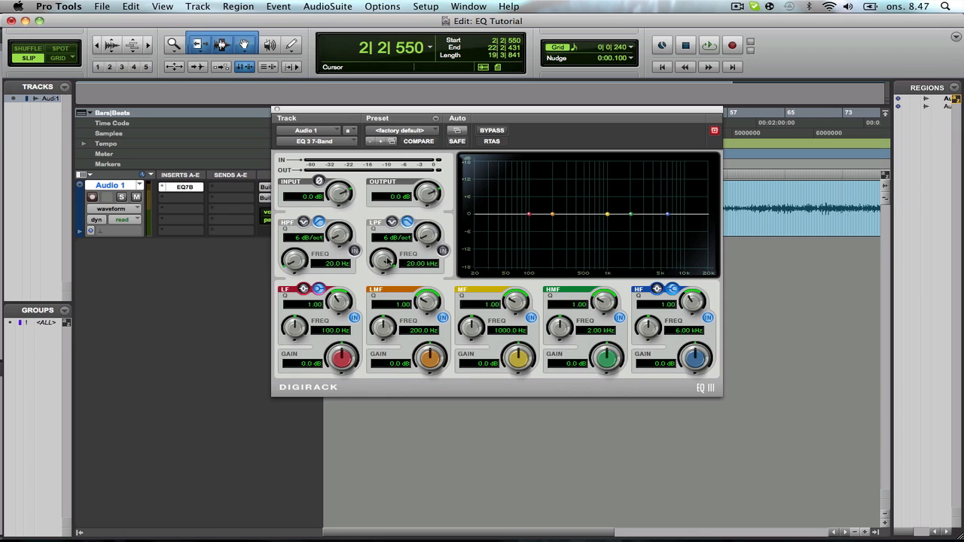
left_click(356, 252)
Sweep the high-pass cutoff up to 8 kHz and back down, settling at 289.3 Hz
left_click(355, 250)
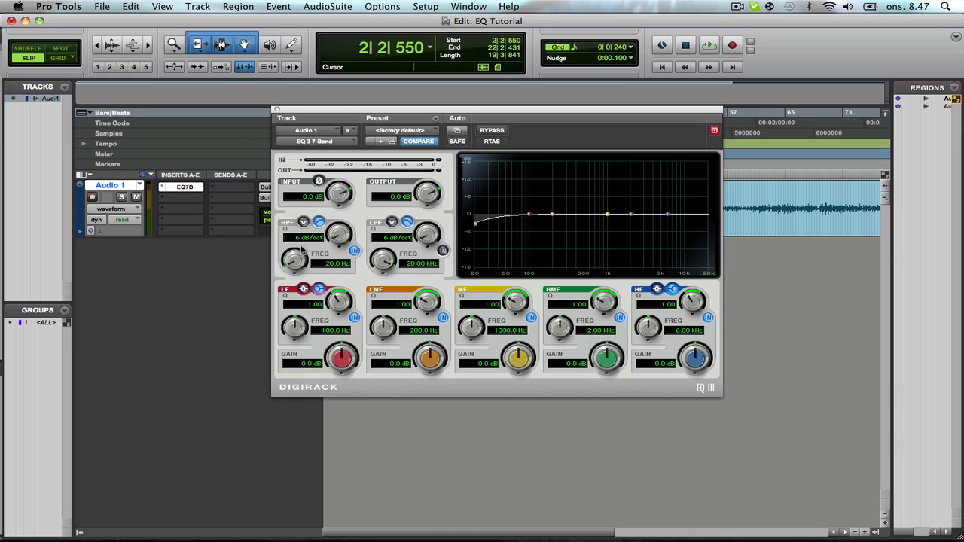
left_click_drag(299, 264, 298, 219)
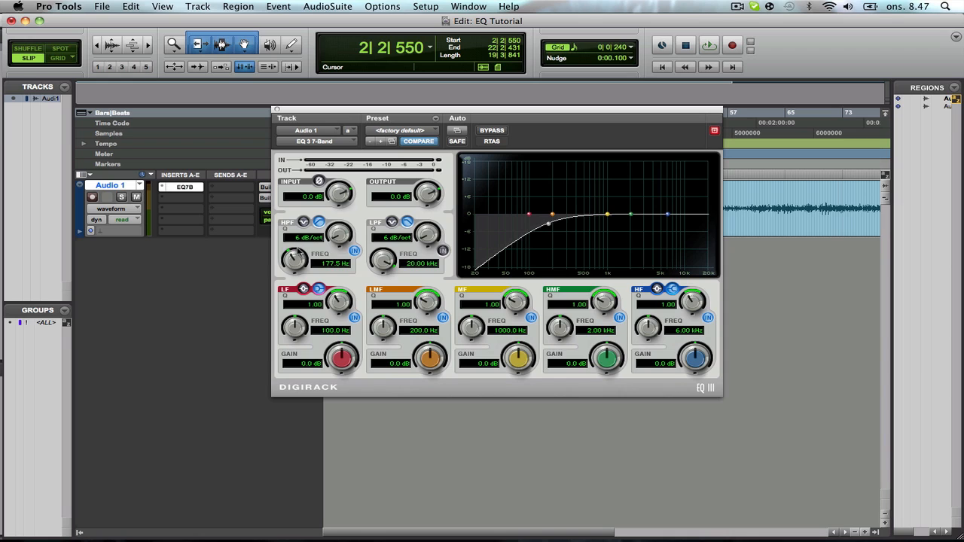
mouse_move(295, 260)
left_mouse_down()
mouse_move(305, 181)
mouse_move(301, 305)
mouse_move(300, 172)
left_mouse_up()
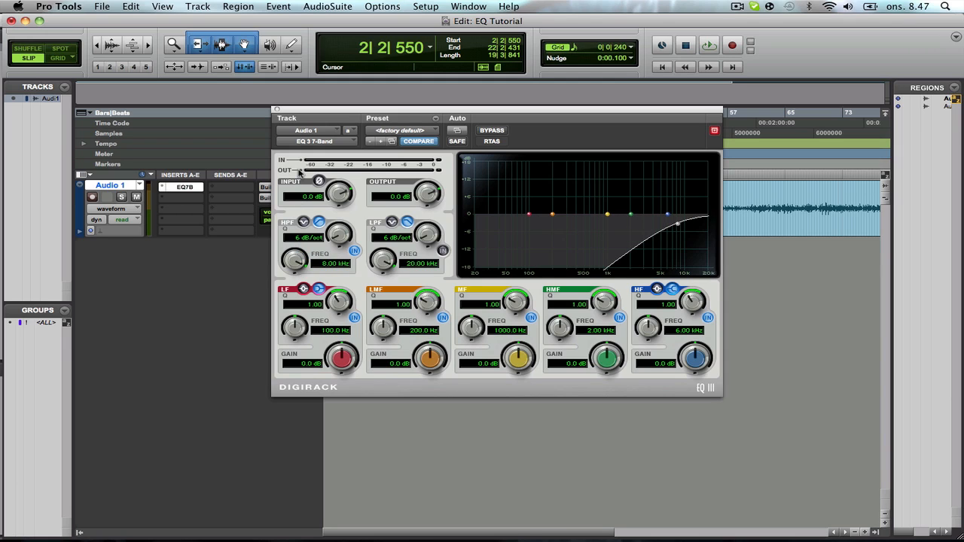
left_click_drag(299, 171, 305, 188)
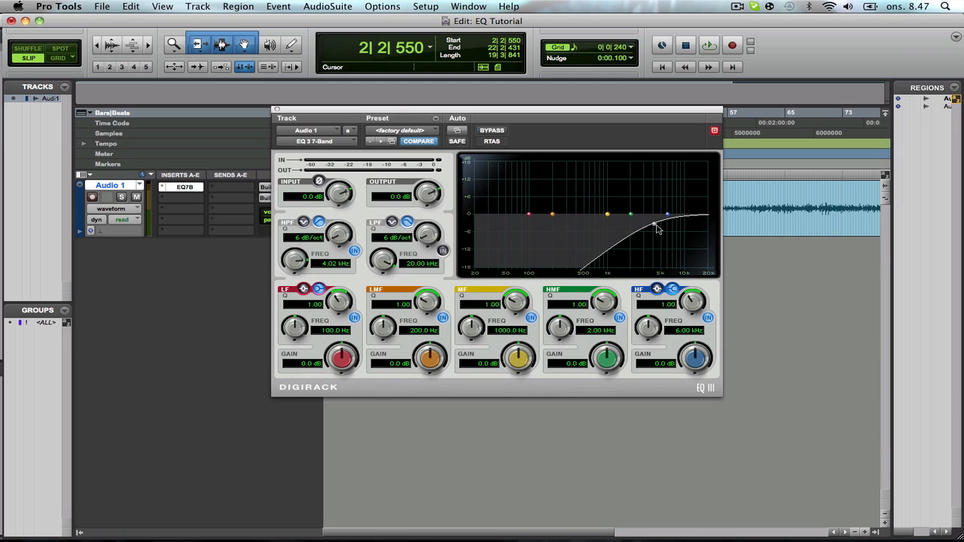
left_click_drag(301, 265, 306, 324)
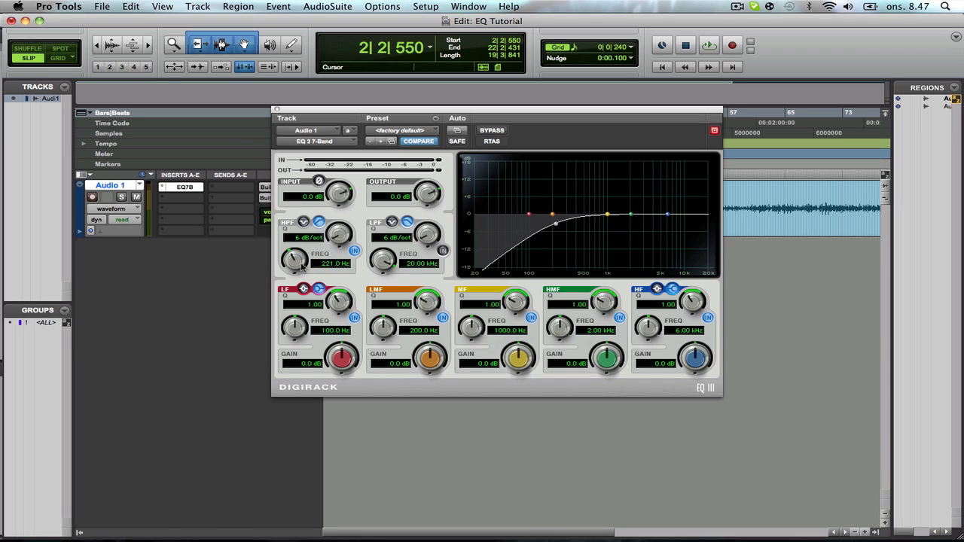
left_click_drag(301, 265, 301, 252)
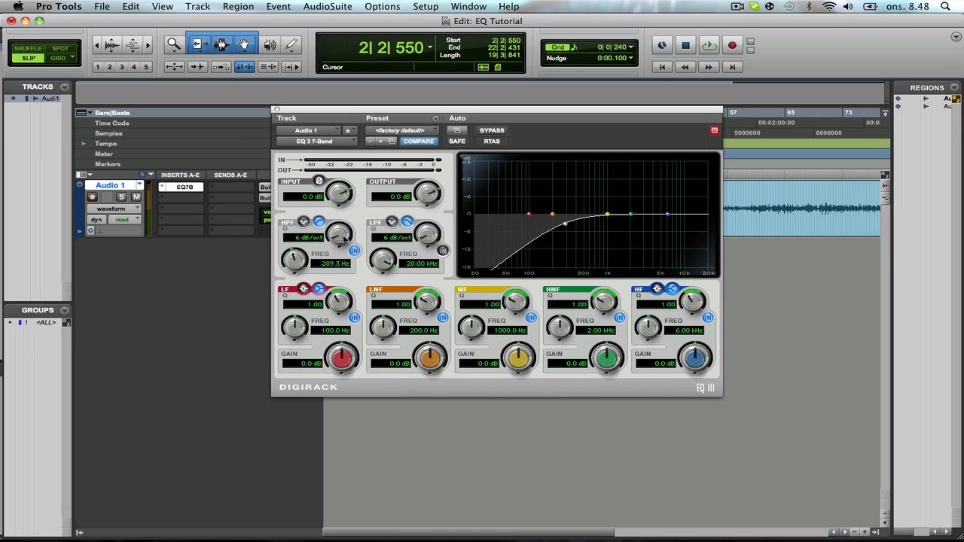
Steepen the HPF slope to 24 dB/oct, drop its cutoff to 24.7 Hz, then ease the slope back to 6 dB/oct
left_click_drag(343, 228, 344, 225)
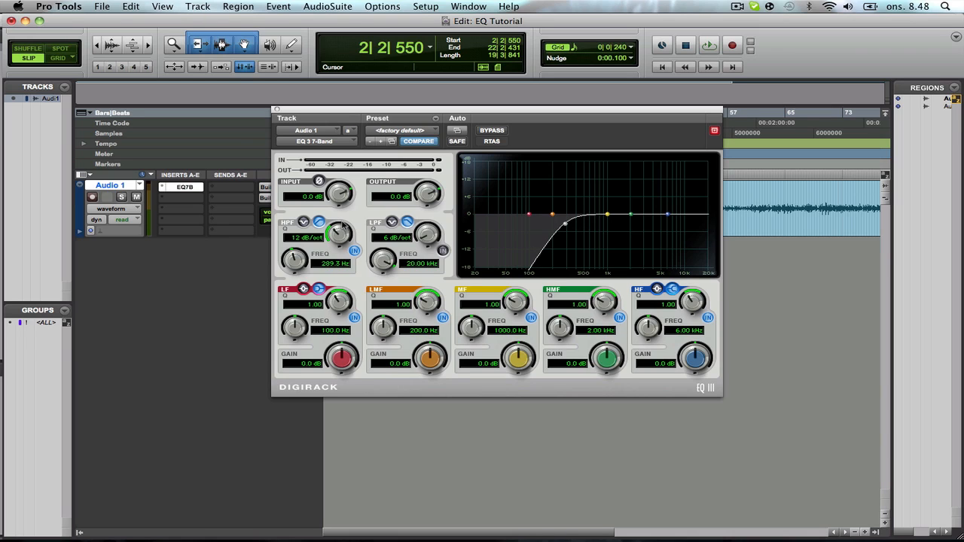
left_click_drag(343, 228, 339, 173)
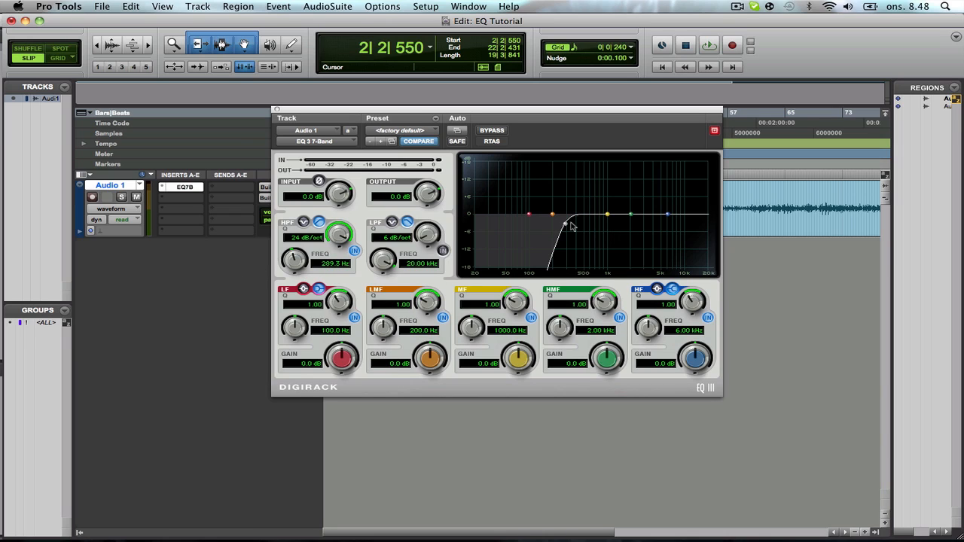
left_click_drag(294, 259, 299, 300)
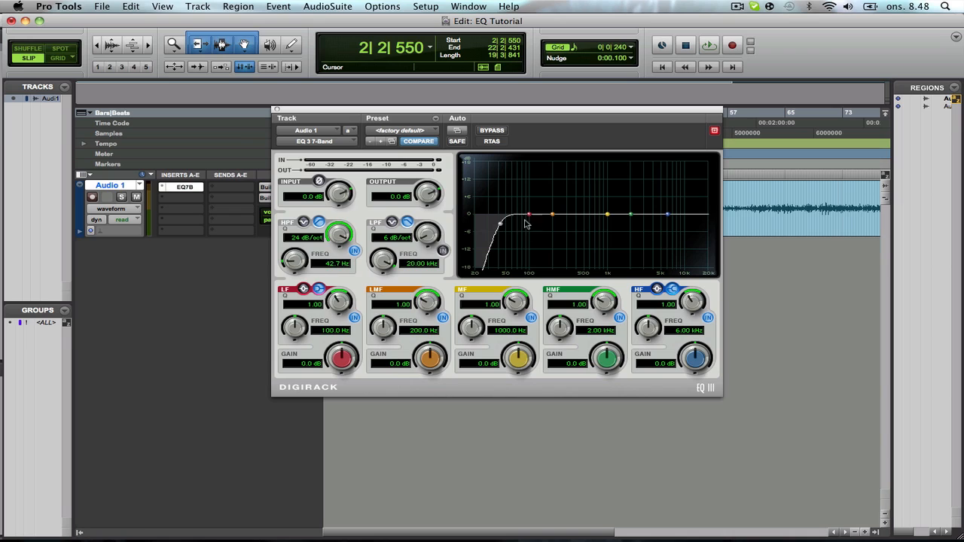
left_click_drag(297, 265, 299, 279)
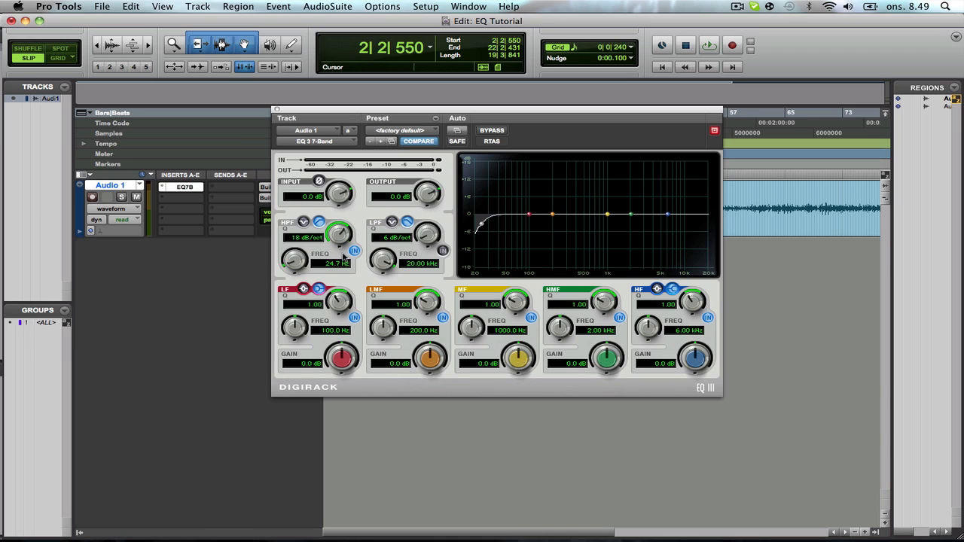
left_click_drag(341, 242, 342, 255)
left_click_drag(343, 263, 343, 280)
left_click_drag(340, 237, 348, 295)
Switch the high-pass off, audition the low-pass cutoff down and up to about 2 kHz, then switch LPF off
left_click(355, 251)
left_click(444, 252)
left_click_drag(386, 262, 412, 354)
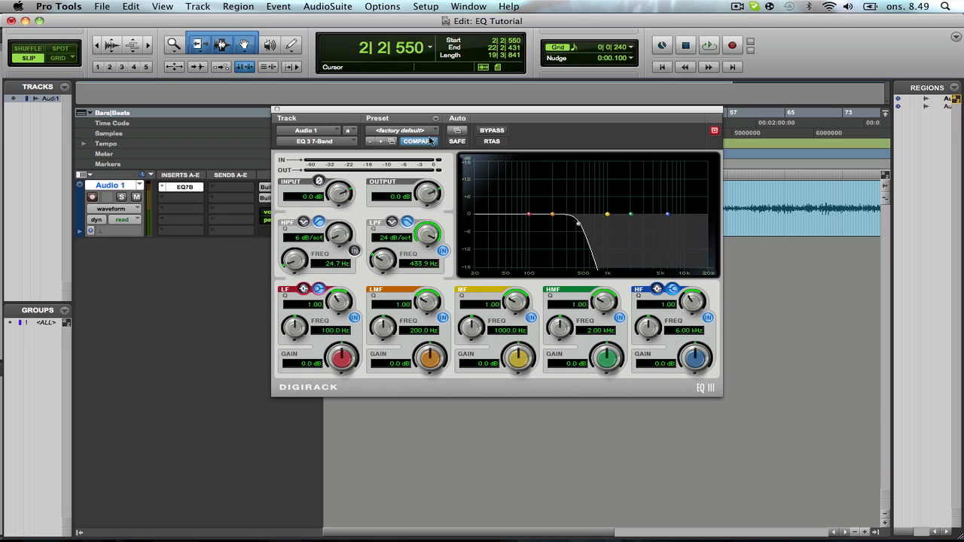
mouse_move(382, 259)
left_mouse_down()
mouse_move(390, 220)
mouse_move(447, 220)
left_mouse_up()
left_click(443, 251)
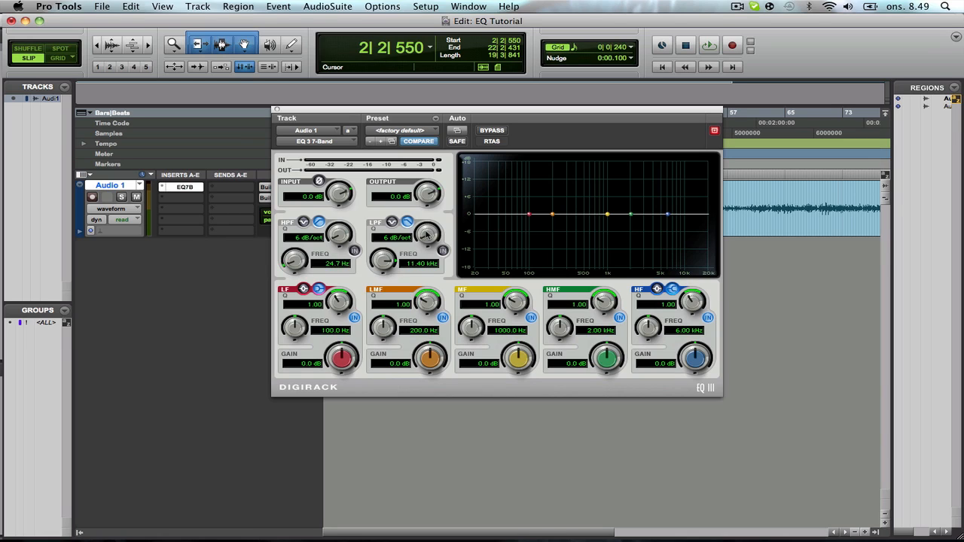
Switch the high-pass filter back in and raise its cutoff to 144 Hz
left_click(356, 252)
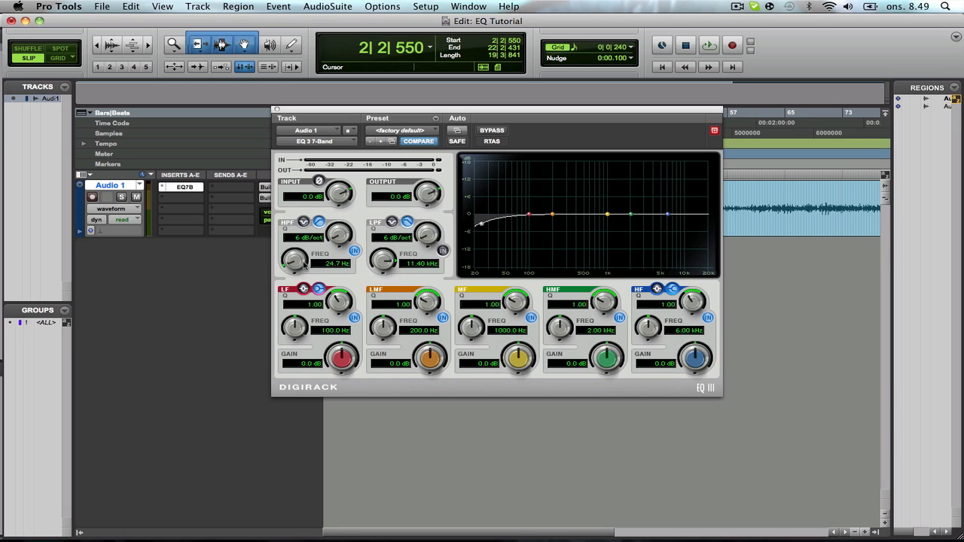
mouse_move(293, 262)
left_mouse_down()
mouse_move(295, 229)
mouse_move(342, 194)
left_mouse_up()
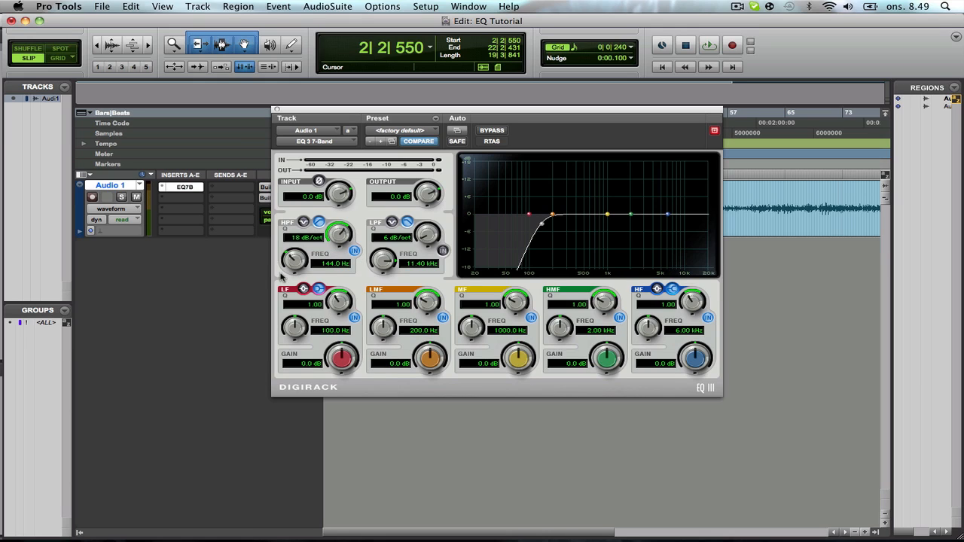
Set the HPF band to notch mode near 720 Hz and sweep its Q from narrow to very wide
left_click(303, 223)
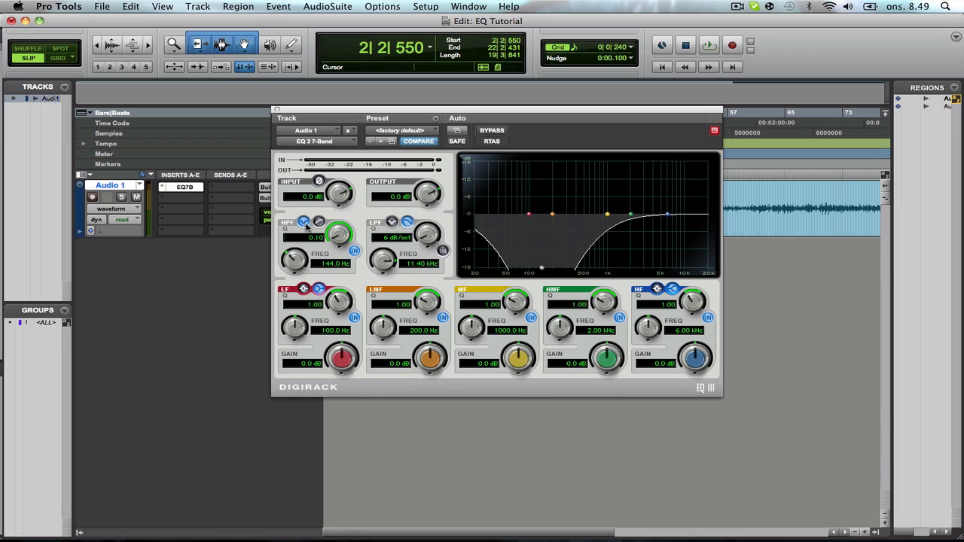
left_click_drag(292, 265, 300, 234)
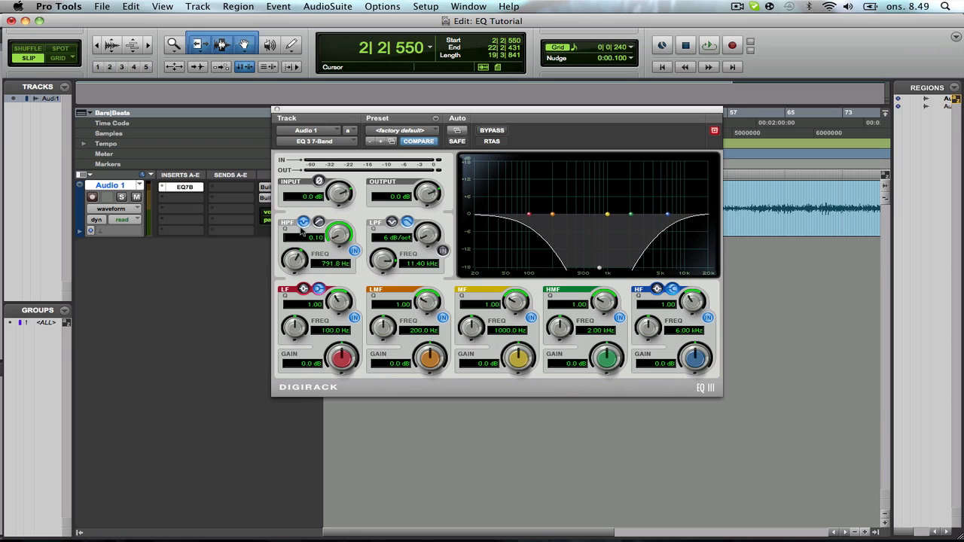
left_click_drag(299, 234, 299, 271)
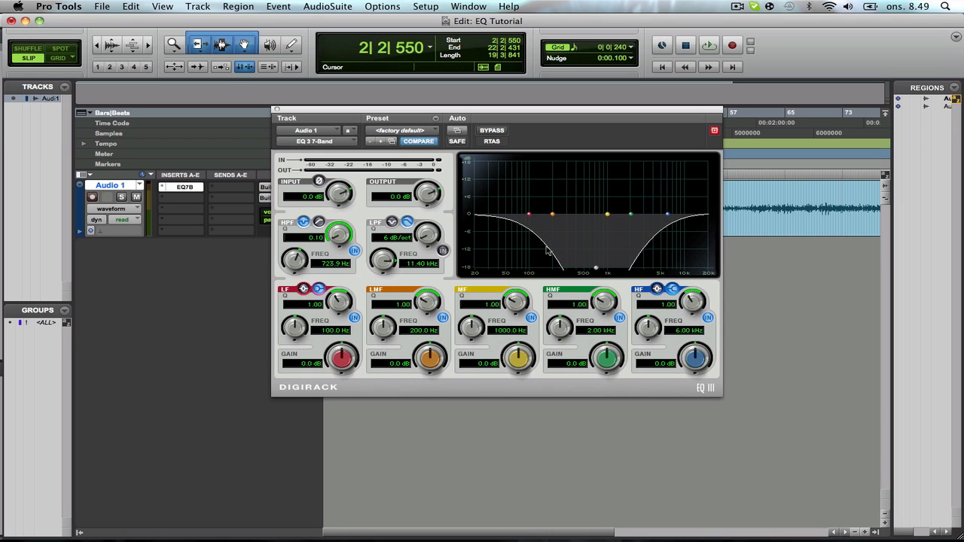
left_click_drag(337, 235, 345, 184)
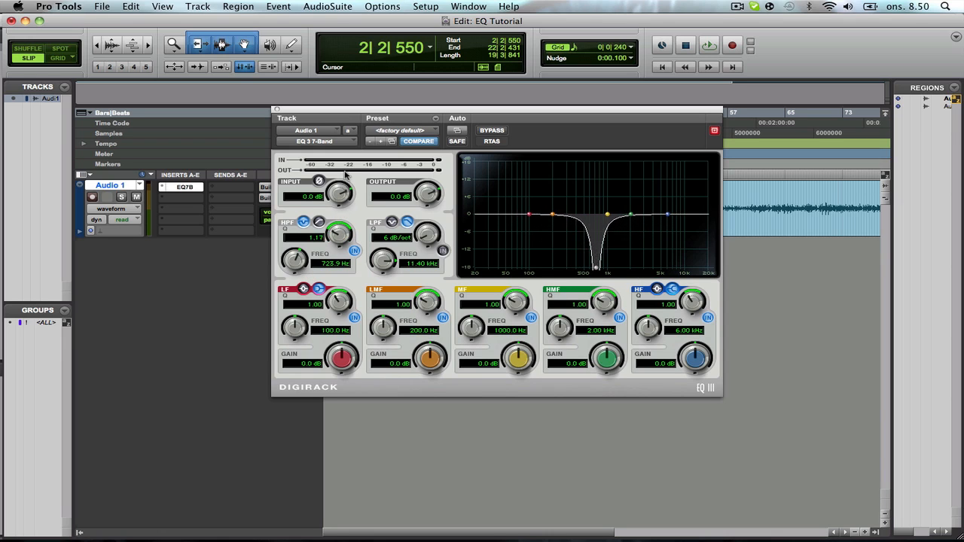
left_click_drag(345, 184, 336, 291)
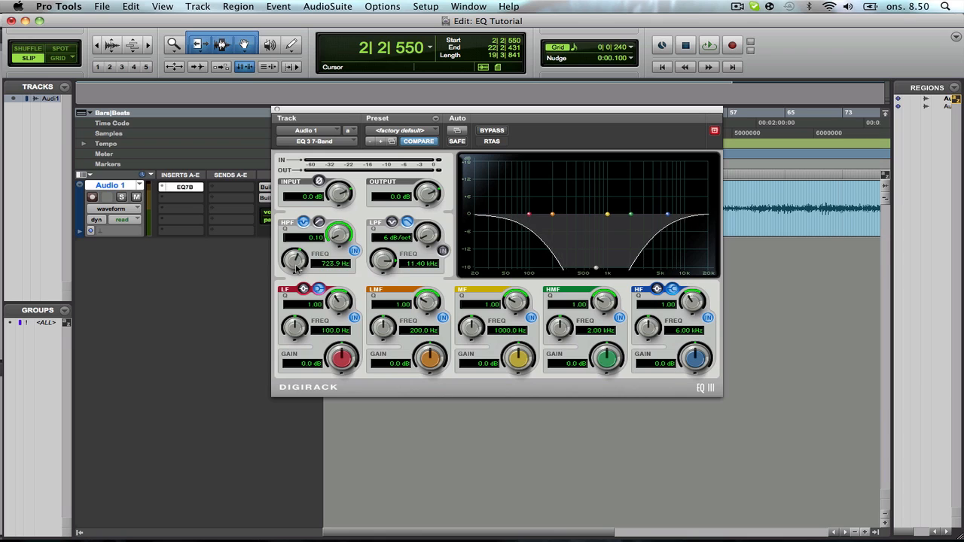
Lower the wide notch through about 107 Hz and settle it at 148.3 Hz
mouse_move(341, 237)
left_mouse_down()
mouse_move(349, 176)
mouse_move(345, 205)
left_mouse_up()
left_click_drag(295, 268, 302, 287)
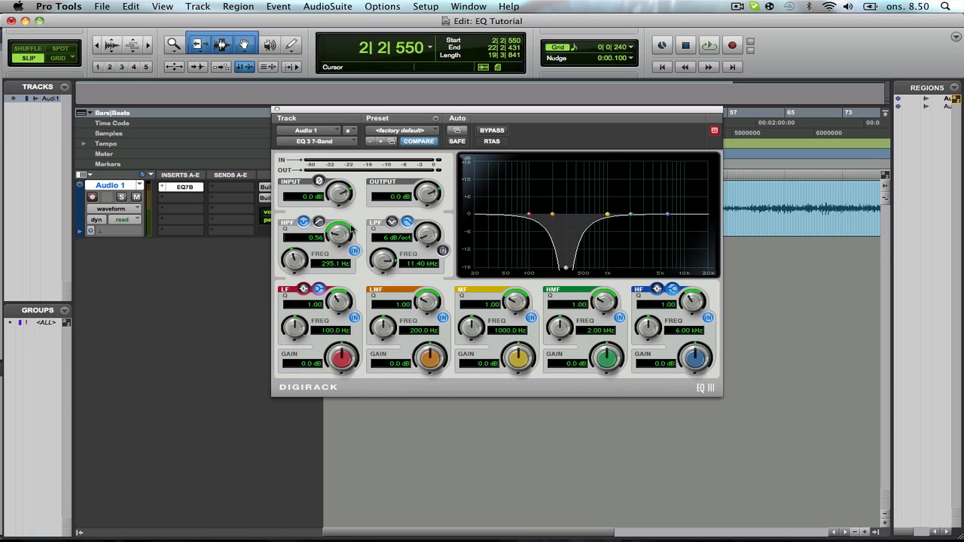
left_click_drag(295, 260, 298, 289)
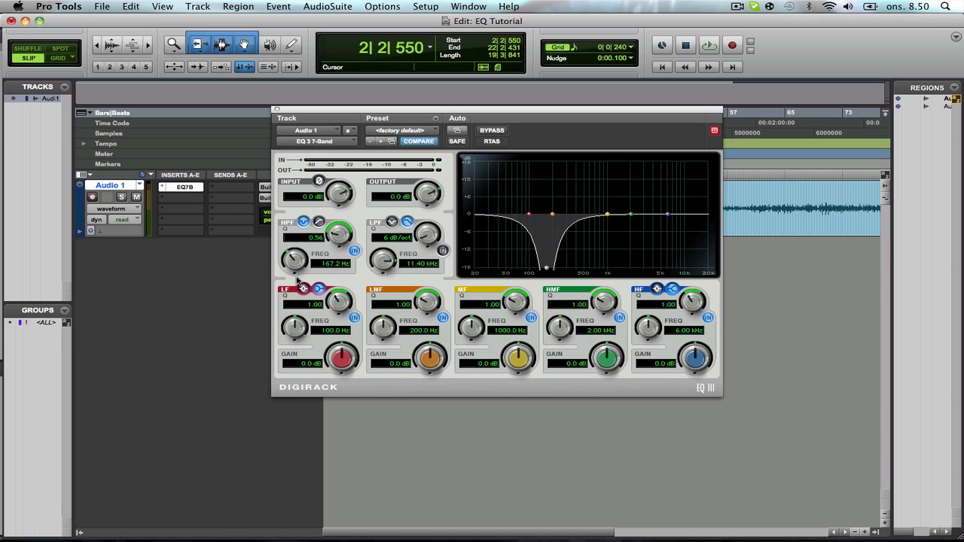
left_click_drag(298, 290, 301, 240)
Return the HPF band to 18 dB/oct high-pass type, switch it off, and move the low shelf to 482.9 Hz
left_click(319, 221)
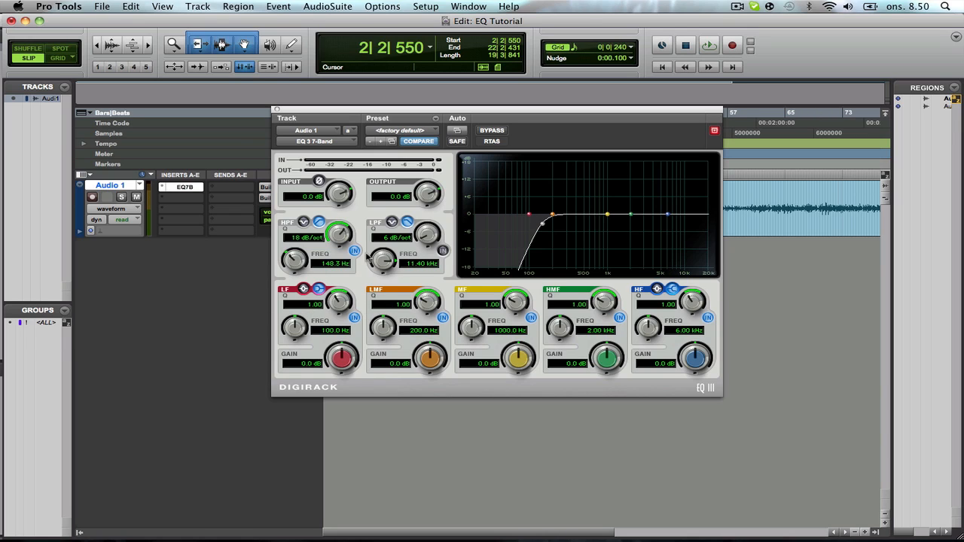
left_click(353, 251)
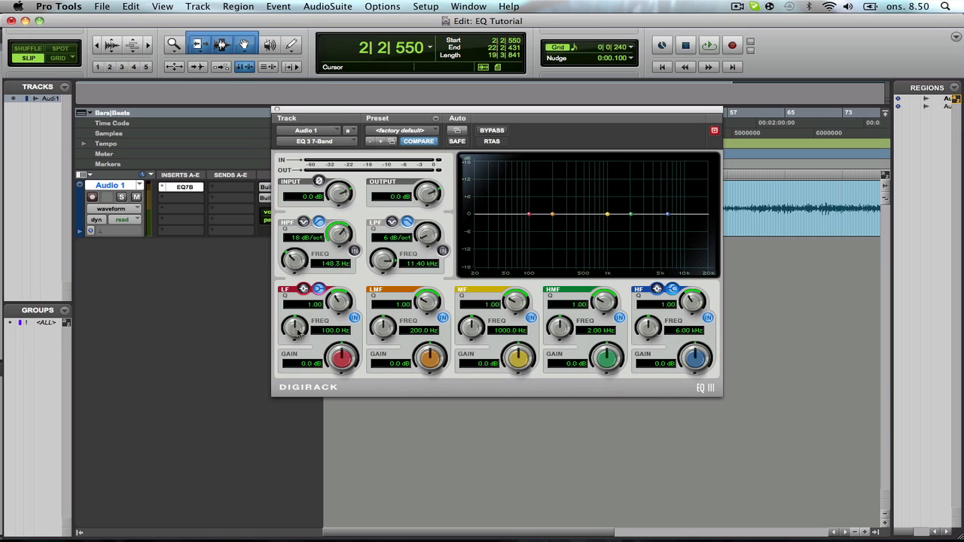
mouse_move(299, 331)
left_mouse_down()
mouse_move(307, 351)
mouse_move(340, 342)
left_mouse_up()
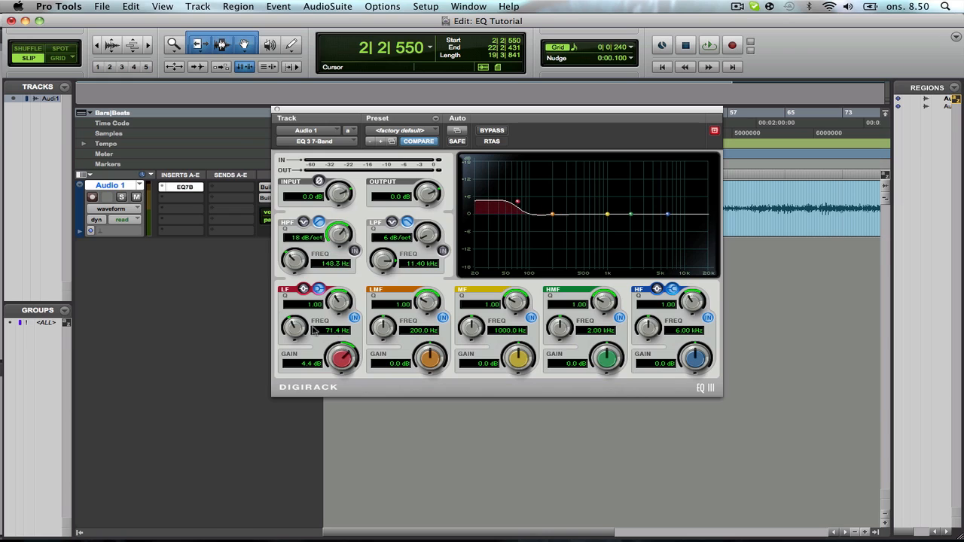
left_click_drag(290, 325, 316, 260)
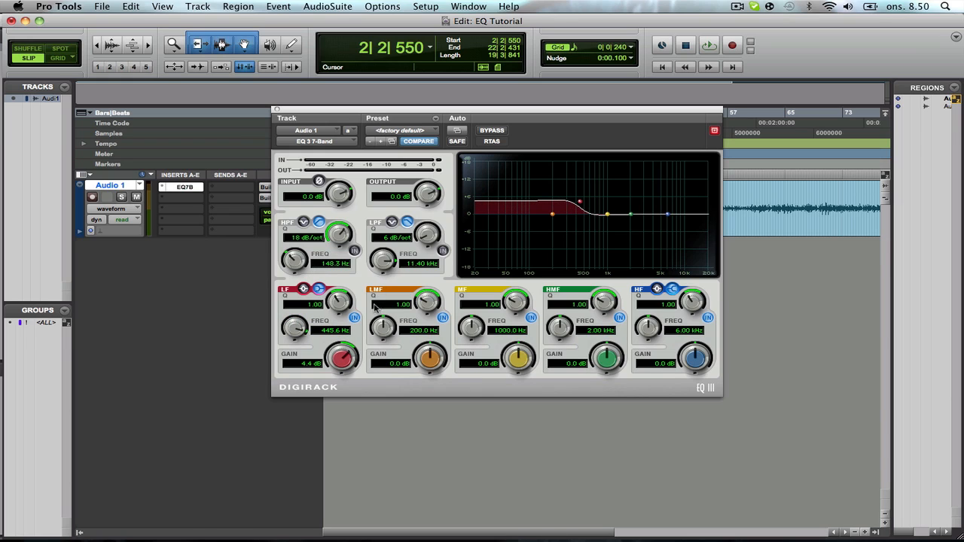
left_click_drag(292, 336, 297, 334)
Sweep the LF gain down to a -12 dB cut and bring it back to 0.0 dB
left_click_drag(350, 359, 347, 365)
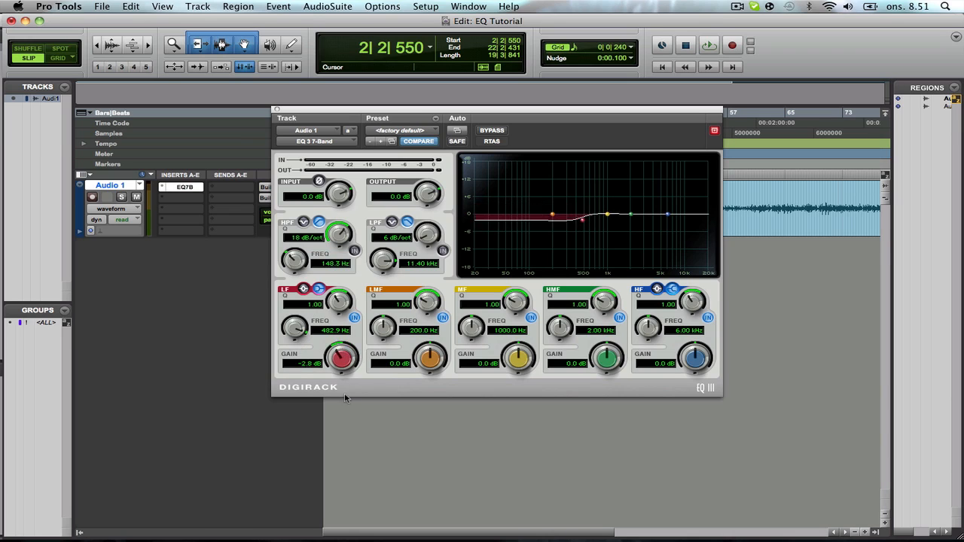
left_click_drag(343, 394, 324, 481)
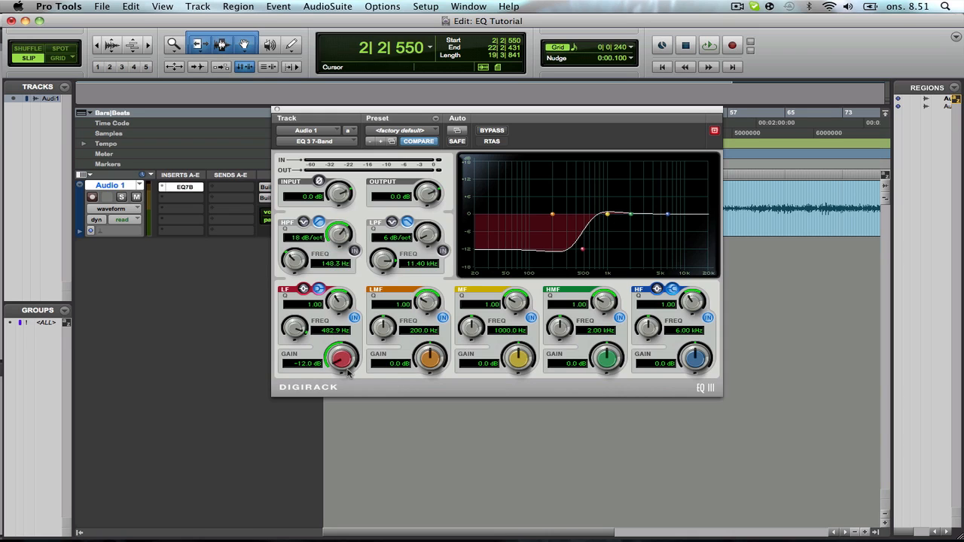
mouse_move(348, 371)
left_mouse_down()
mouse_move(336, 258)
mouse_move(336, 403)
mouse_move(339, 375)
left_mouse_up()
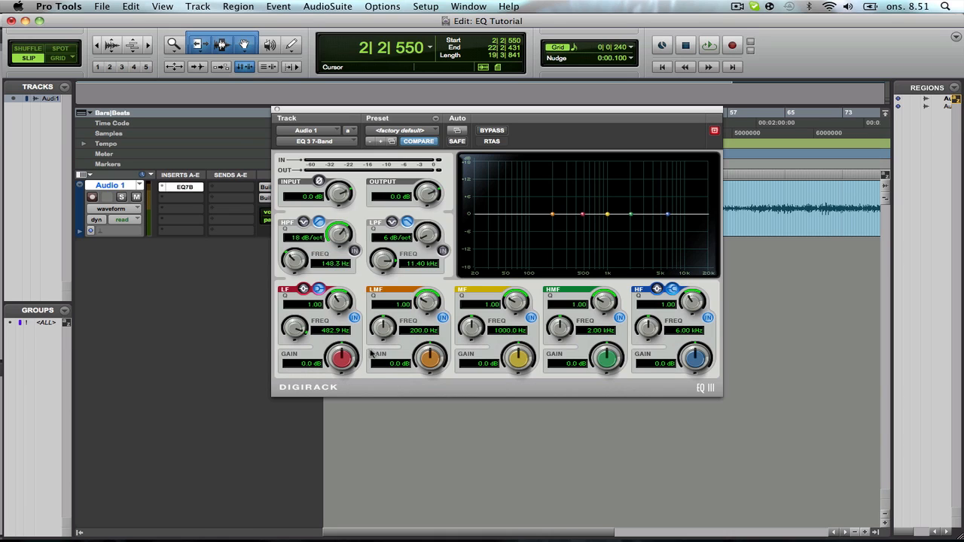
Boost the low shelf by 7.1 dB and audition steep and gentle LF Q settings, ending at 0.93
left_click_drag(345, 366, 350, 330)
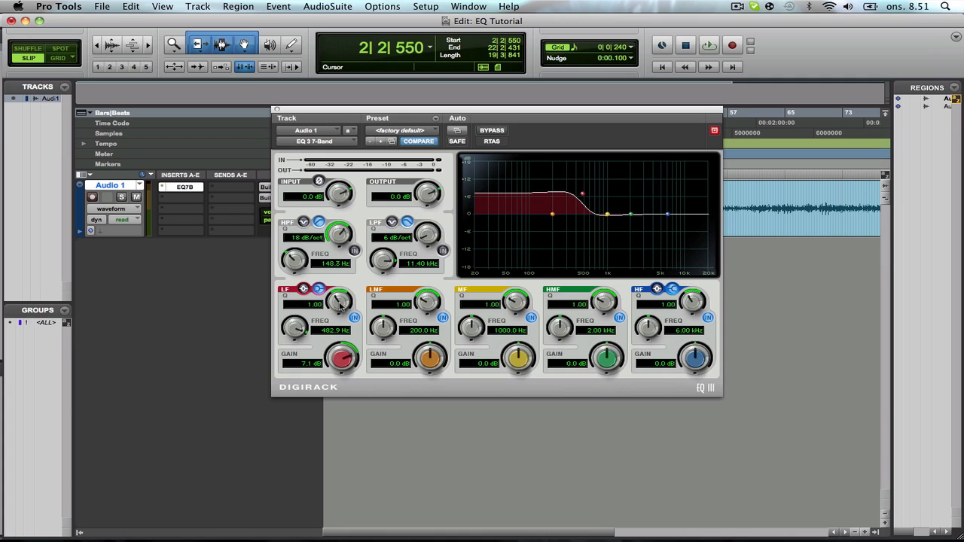
left_click_drag(341, 302, 344, 391)
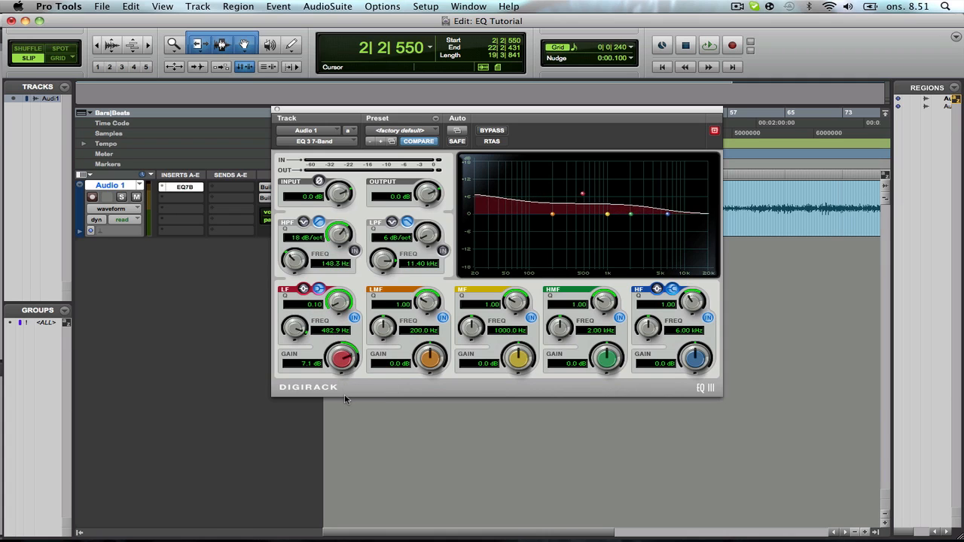
mouse_move(344, 397)
left_mouse_down()
mouse_move(345, 374)
mouse_move(338, 435)
mouse_move(340, 300)
left_mouse_up()
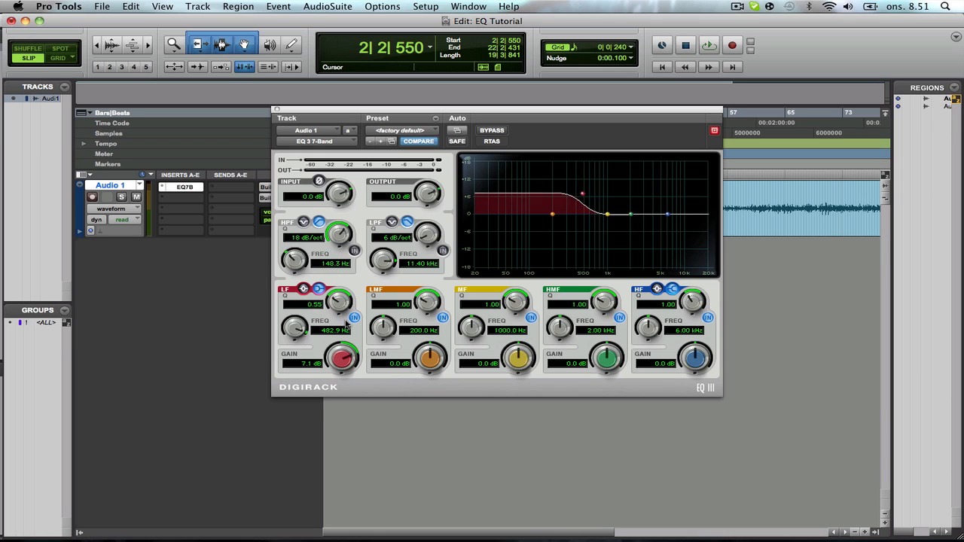
mouse_move(341, 300)
left_mouse_down()
mouse_move(349, 308)
mouse_move(362, 292)
mouse_move(350, 310)
mouse_move(347, 276)
mouse_move(349, 299)
left_mouse_up()
left_click_drag(343, 303, 343, 298)
Change the LF band to a bell and sweep frequency and gain, settling on an 8.3 dB boost near 206.6 Hz
left_click(304, 289)
mouse_move(337, 350)
left_mouse_down()
mouse_move(343, 360)
mouse_move(349, 350)
left_mouse_up()
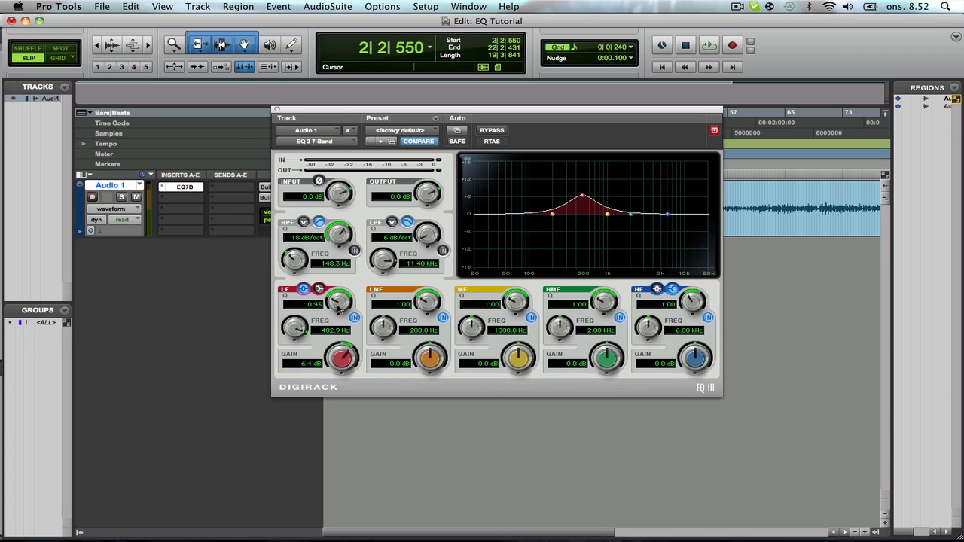
left_click_drag(293, 331, 296, 372)
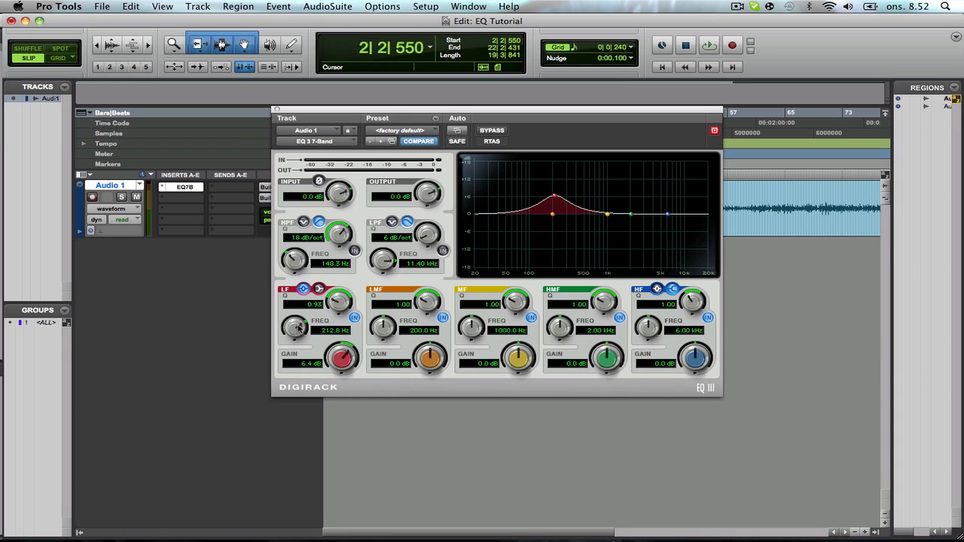
mouse_move(299, 328)
left_mouse_down()
mouse_move(299, 258)
mouse_move(311, 329)
left_mouse_up()
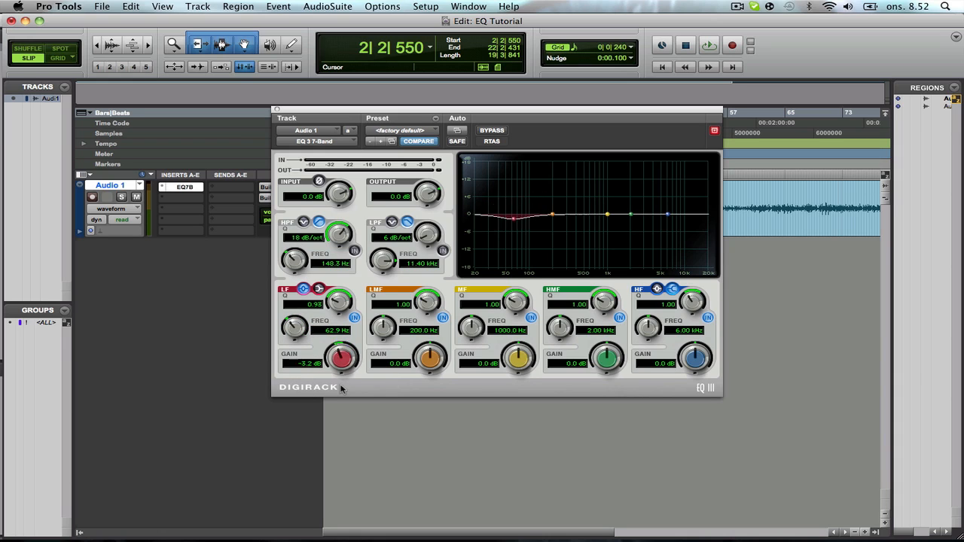
mouse_move(350, 367)
left_mouse_down()
mouse_move(338, 428)
mouse_move(346, 354)
mouse_move(353, 380)
left_mouse_up()
left_click_drag(293, 326, 305, 298)
mouse_move(343, 360)
left_mouse_down()
mouse_move(348, 242)
mouse_move(366, 391)
left_mouse_up()
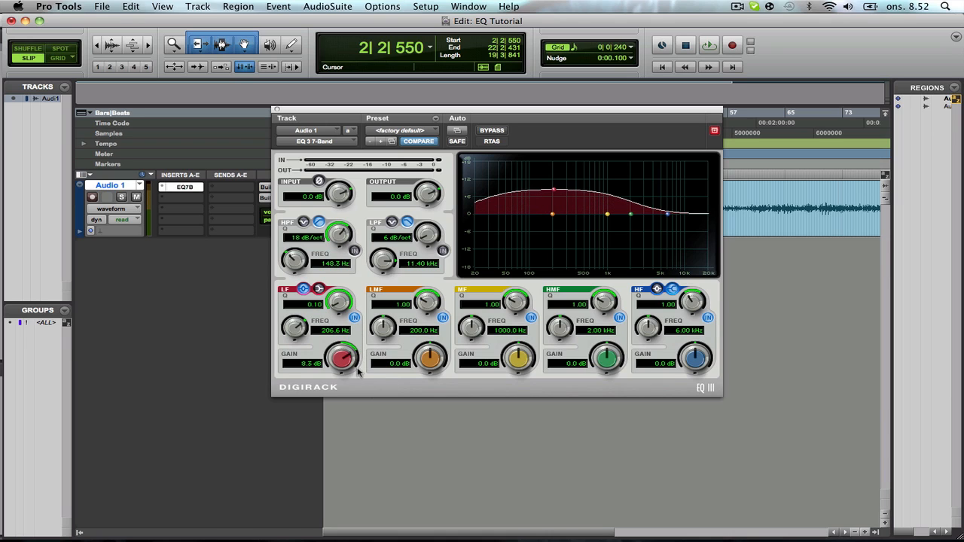
Narrow the low band to a sharp Q of about 10 and tune it near 159.8 Hz, boosted high
left_click_drag(343, 301, 331, 9)
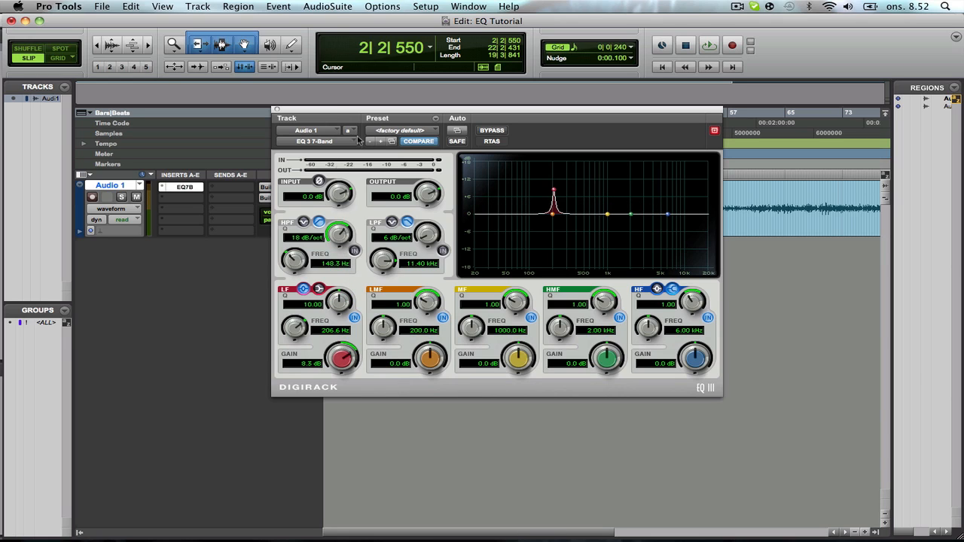
left_click_drag(343, 360, 343, 283)
mouse_move(302, 332)
left_mouse_down()
mouse_move(300, 316)
mouse_move(304, 351)
left_mouse_up()
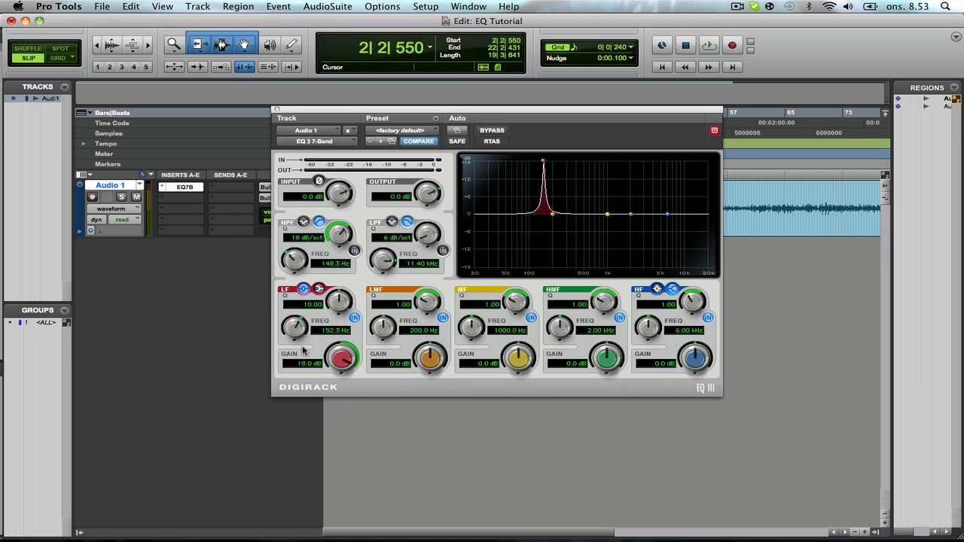
mouse_move(304, 351)
left_mouse_down()
mouse_move(307, 325)
mouse_move(305, 356)
left_mouse_up()
Turn the narrow low peak into a -12.5 dB cut and trim its Q to 9.12
left_click_drag(345, 363, 356, 465)
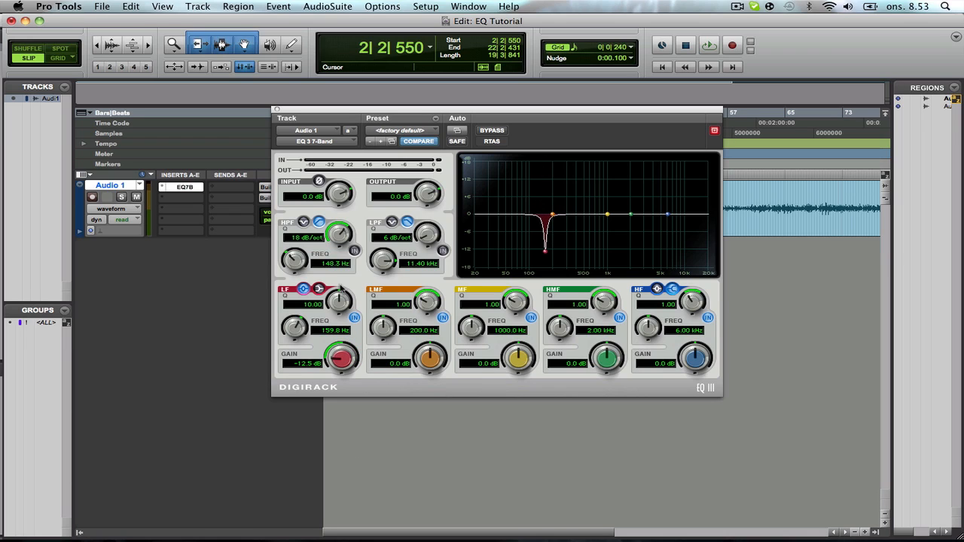
left_click_drag(339, 301, 343, 302)
Bypass the low band, retune low-mid to 206.5 Hz, and lower the EQ window to reveal Audio 1
left_click(355, 317)
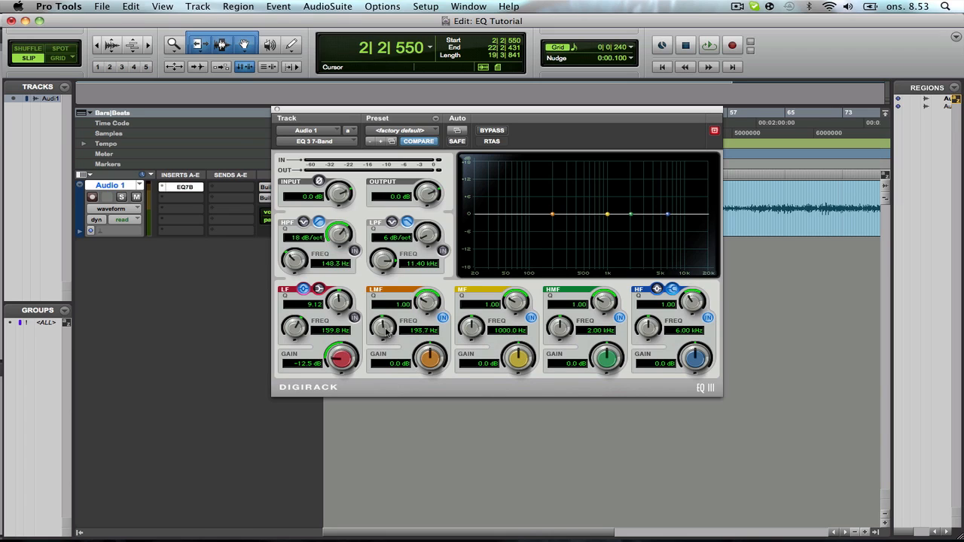
left_click_drag(388, 333, 390, 324)
mouse_move(486, 114)
left_mouse_down()
mouse_move(475, 244)
mouse_move(486, 245)
left_mouse_up()
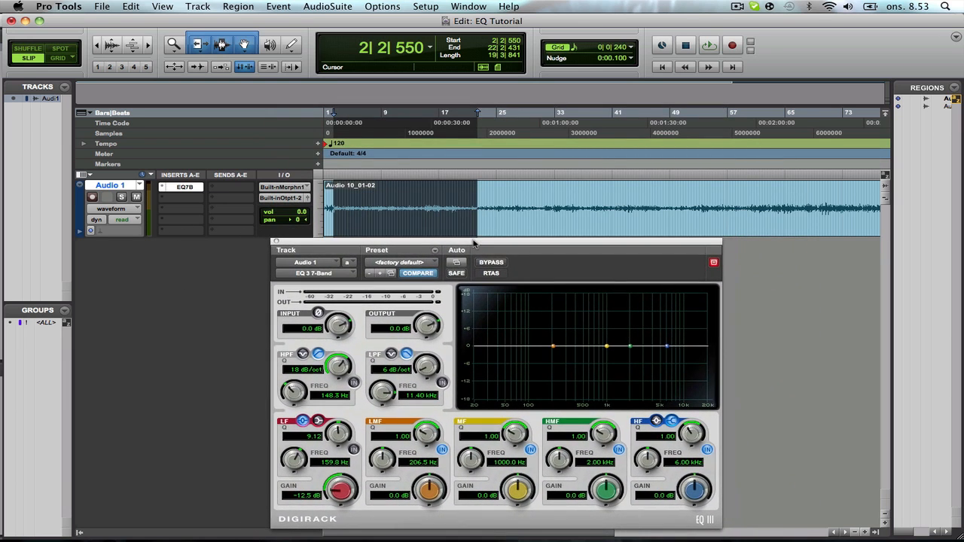